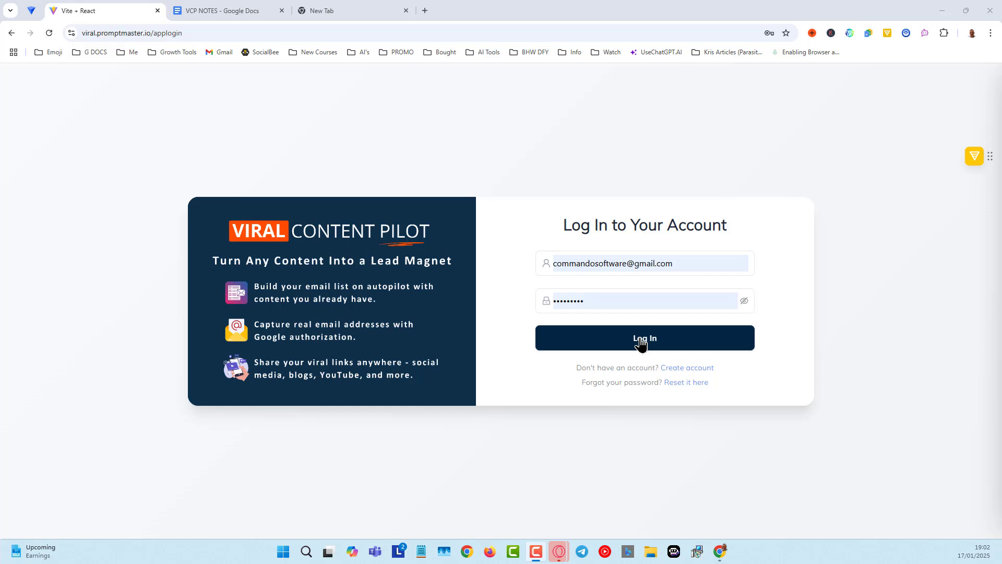
- Sign in and choose 'Create A Direct CTA Campaign Without CTA Banner' on the dashboard
click(641, 345)
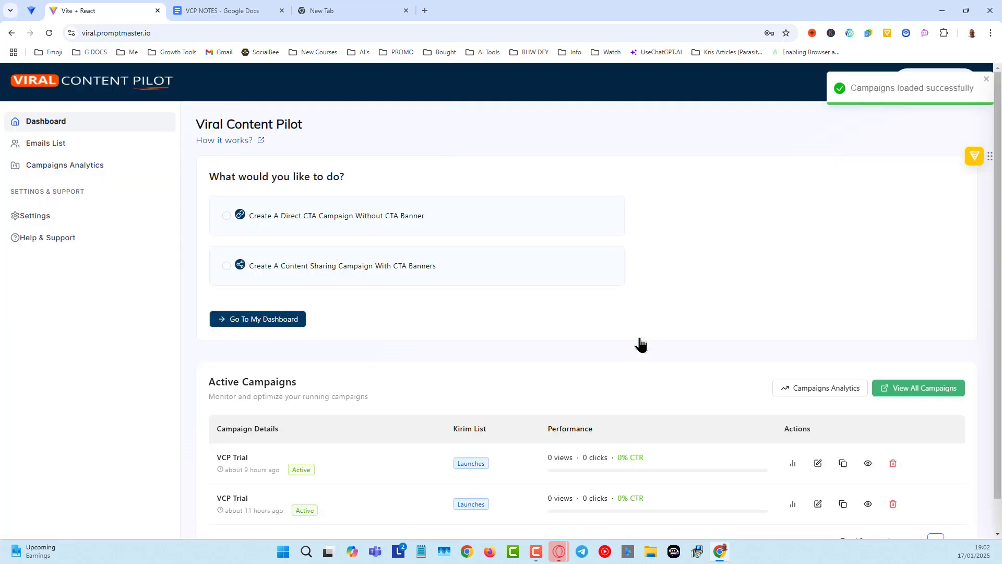
scroll(556, 371, down, 1)
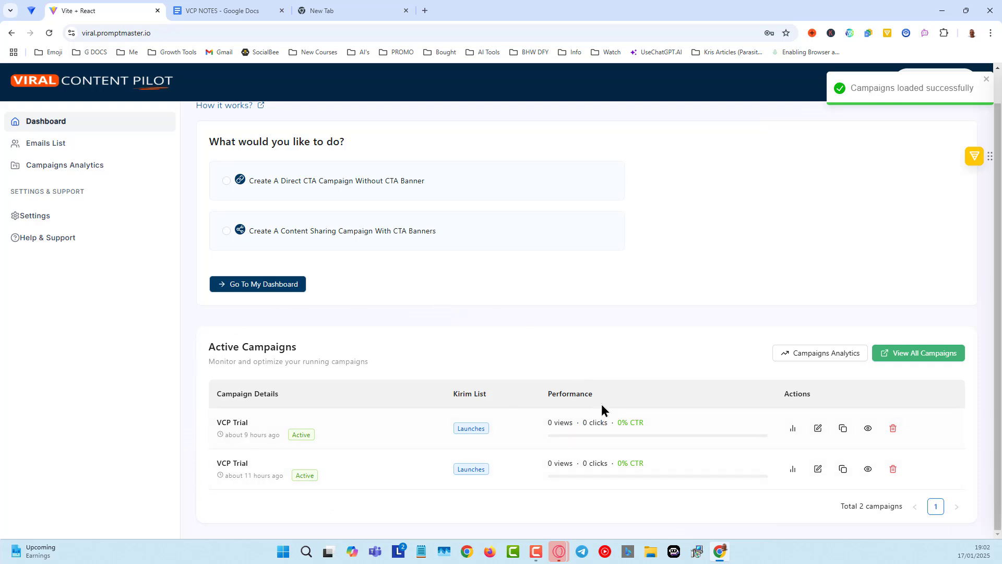
scroll(602, 404, up, 1)
scroll(601, 404, down, 1)
scroll(626, 464, up, 1)
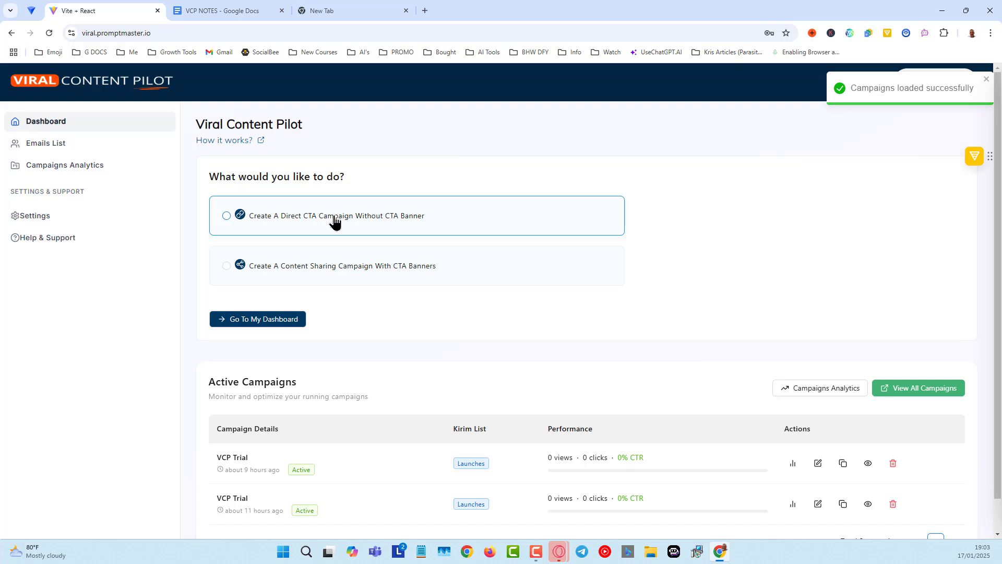
click(226, 217)
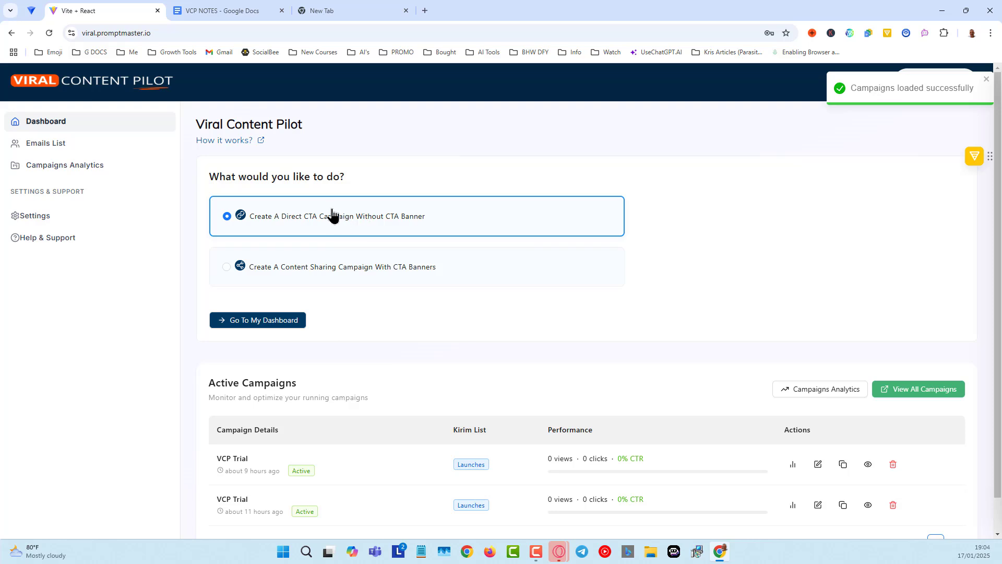
- Open the Direct CTA form and name the campaign 'Viral Co0ntent Pilot Trial'
click(264, 326)
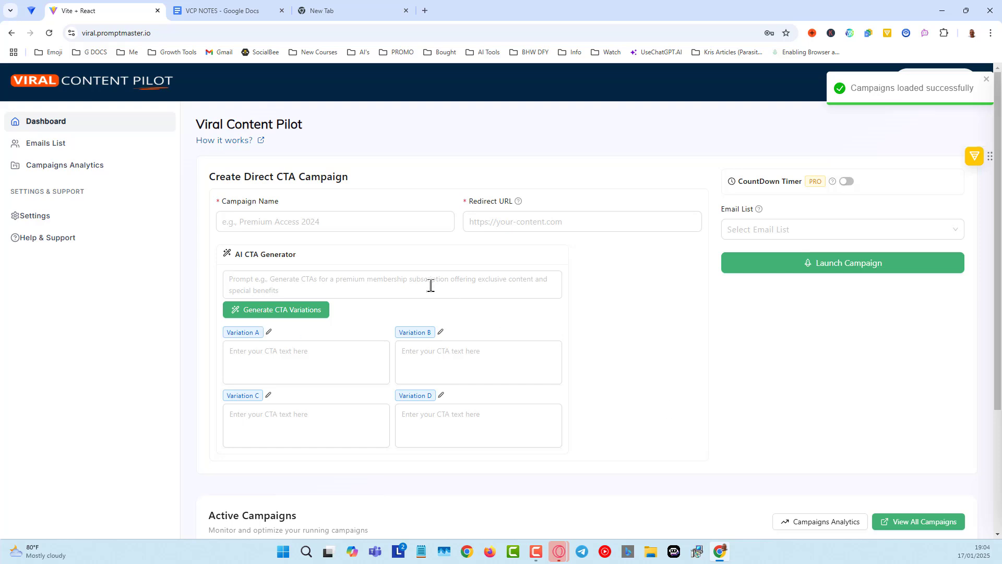
click(296, 218)
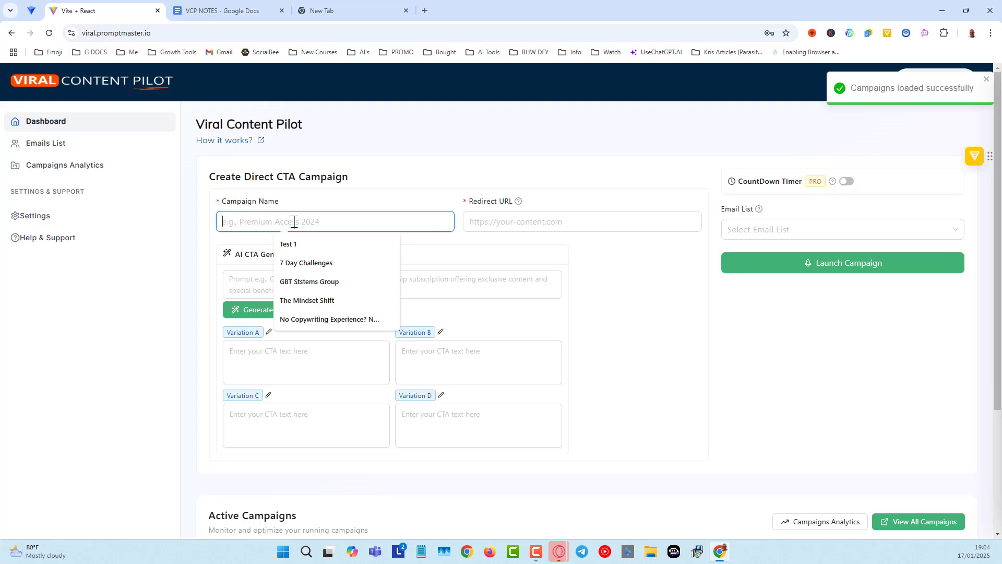
text(Vir)
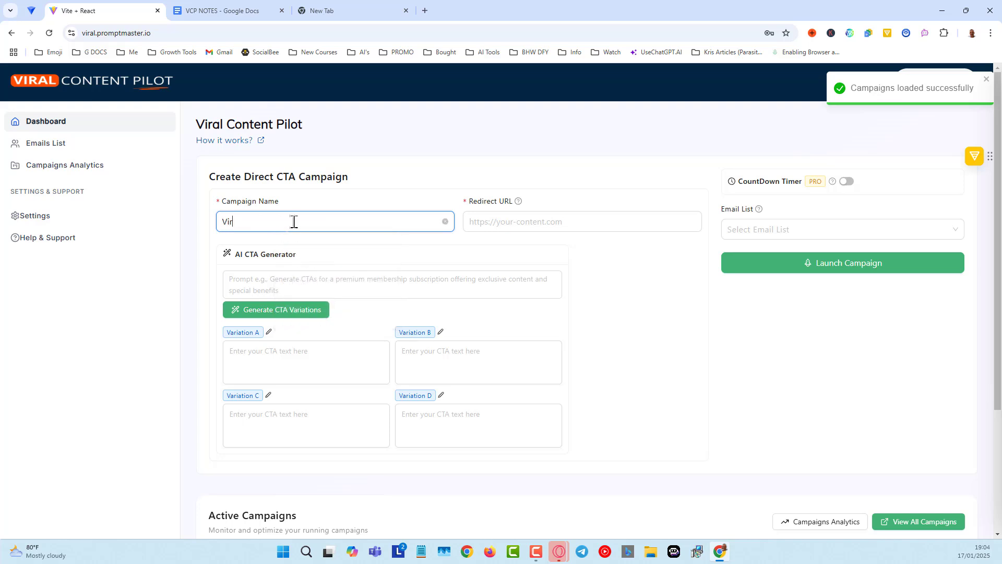
text(al Co0ntent Pilot Trial)
- Enter the redirect URL ending in /viral-content-pilot, removing the stray letter
click(522, 221)
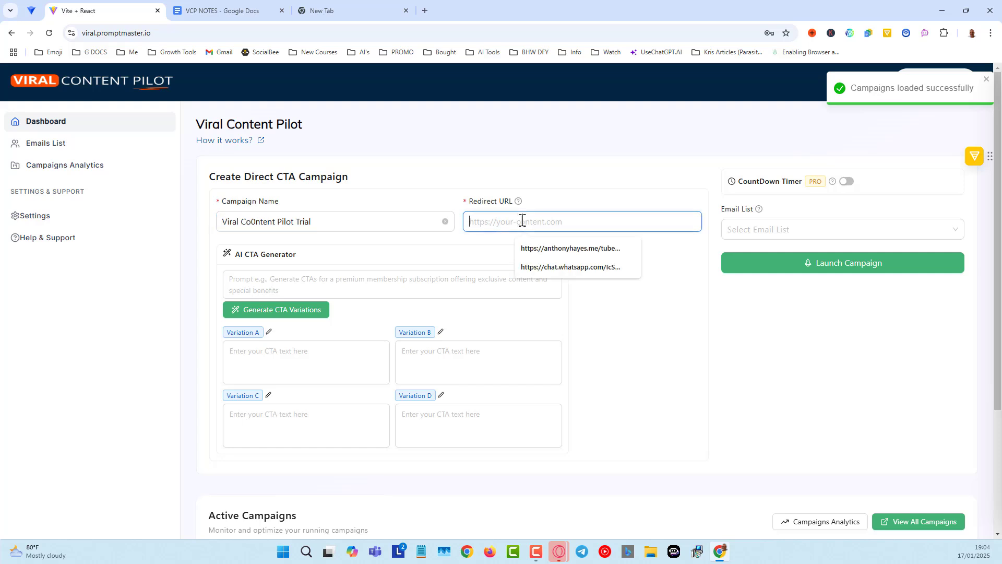
right_click(522, 220)
click(557, 322)
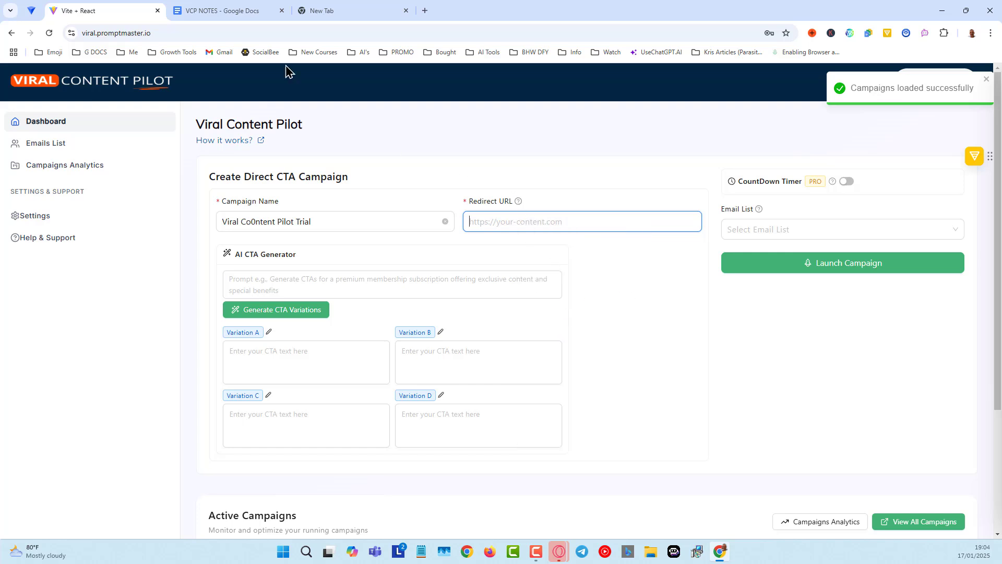
click(496, 224)
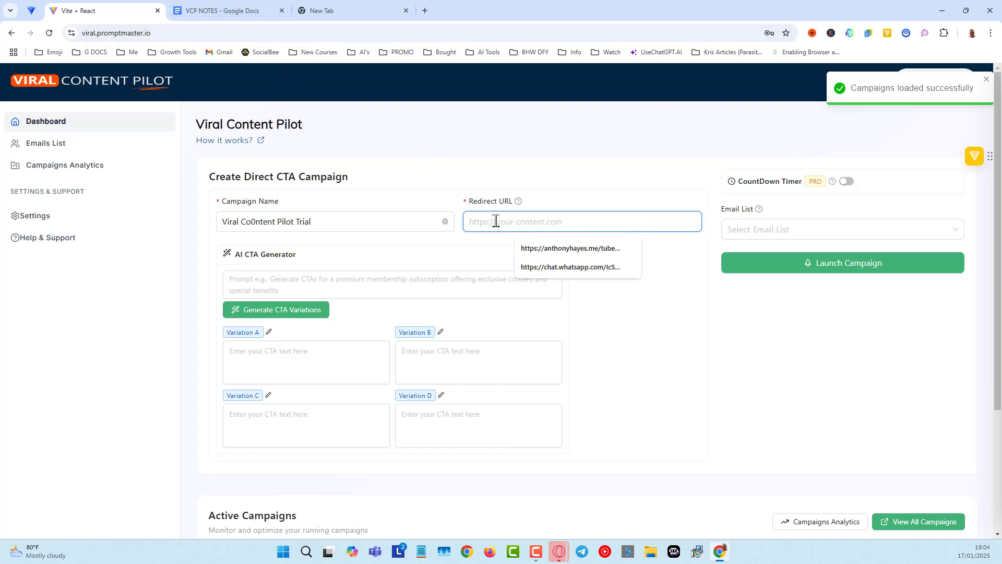
text(https://ant)
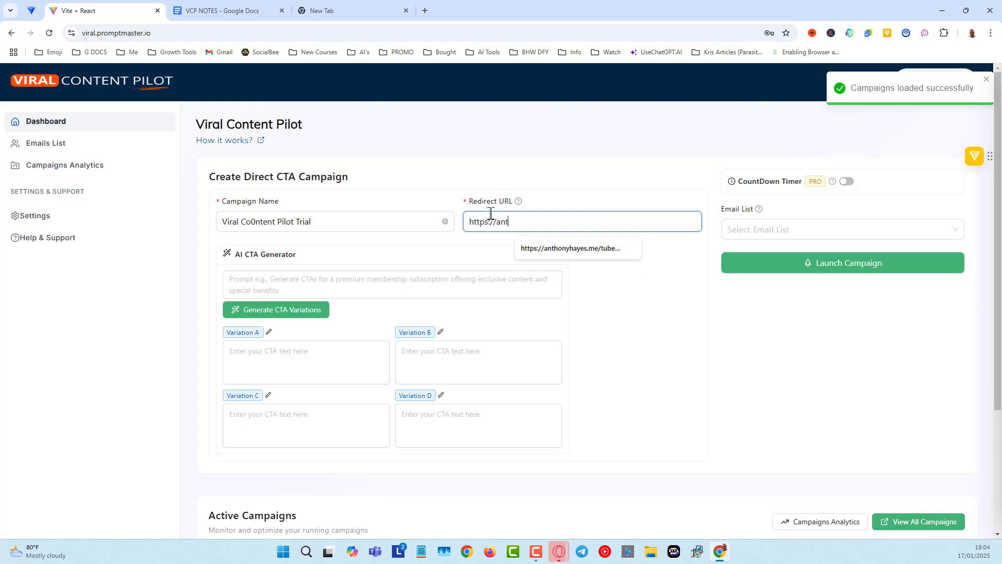
text(honyhayesa)
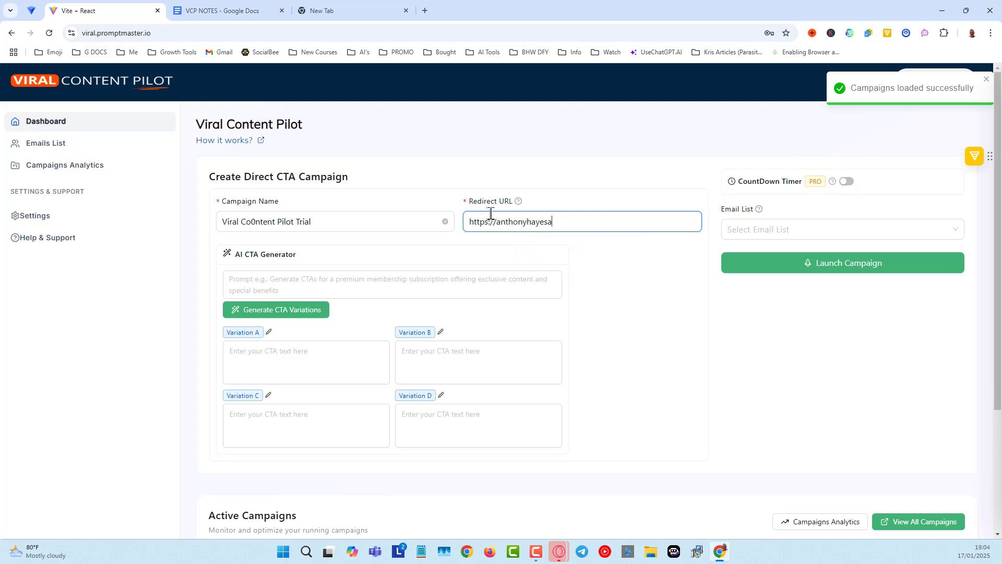
text(.me/viral-content-pilot)
key(BackSpace)
- Finish editing the Redirect URL field by clicking outside it
click(706, 307)
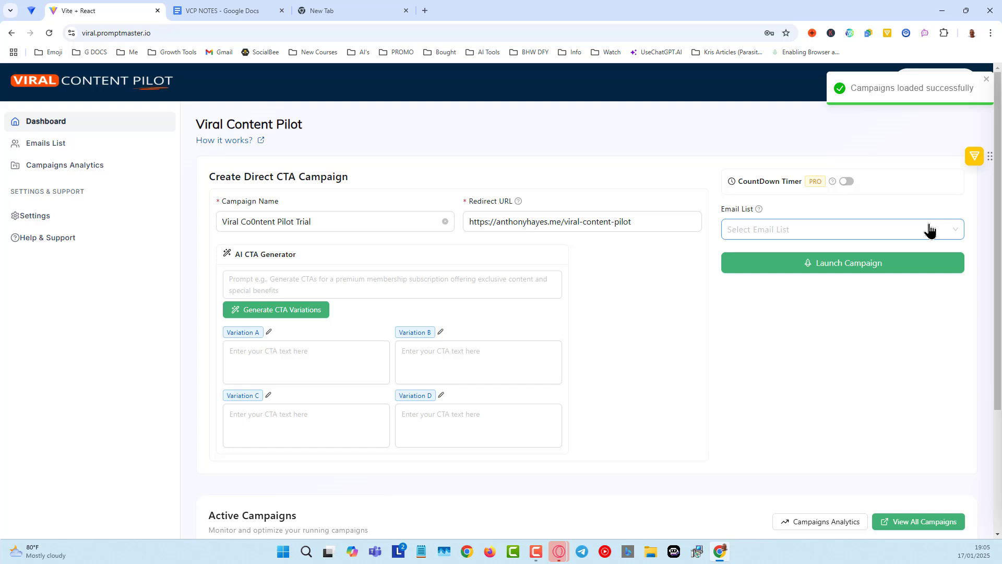
- Select the Launches email list for the campaign
click(861, 228)
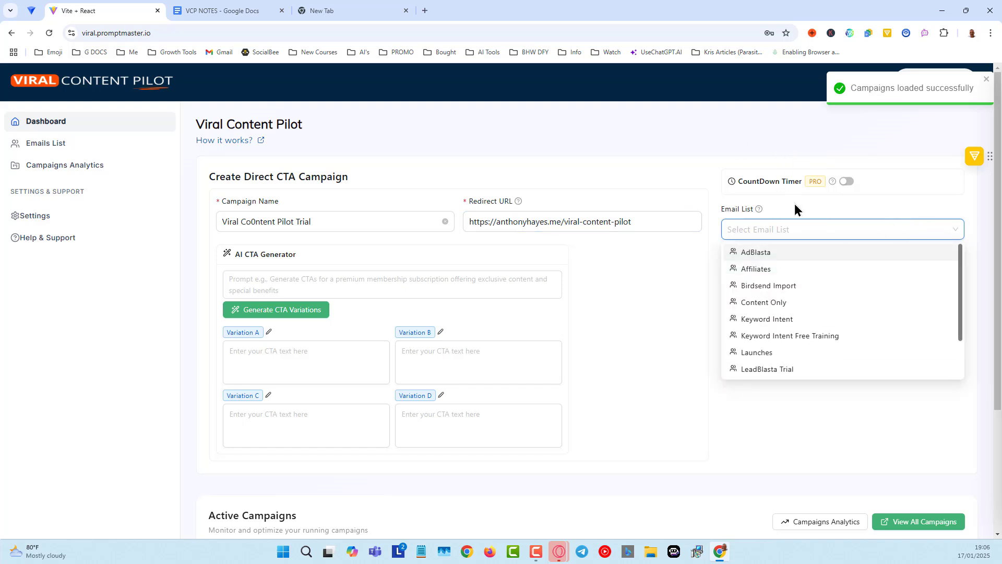
click(746, 354)
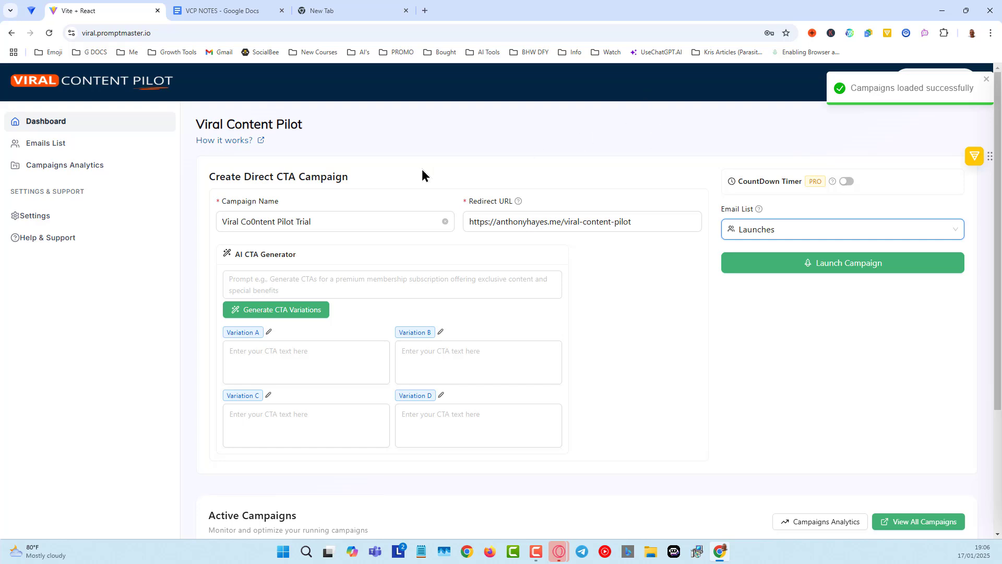
- Turn on the countdown timer, then copy the four CTA lines from the VCP NOTES doc
click(846, 183)
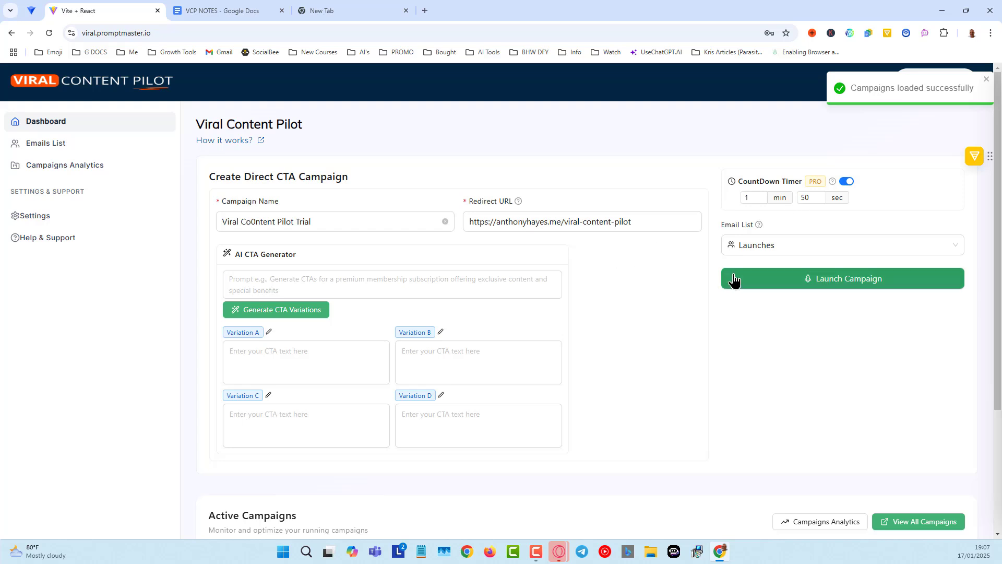
click(313, 280)
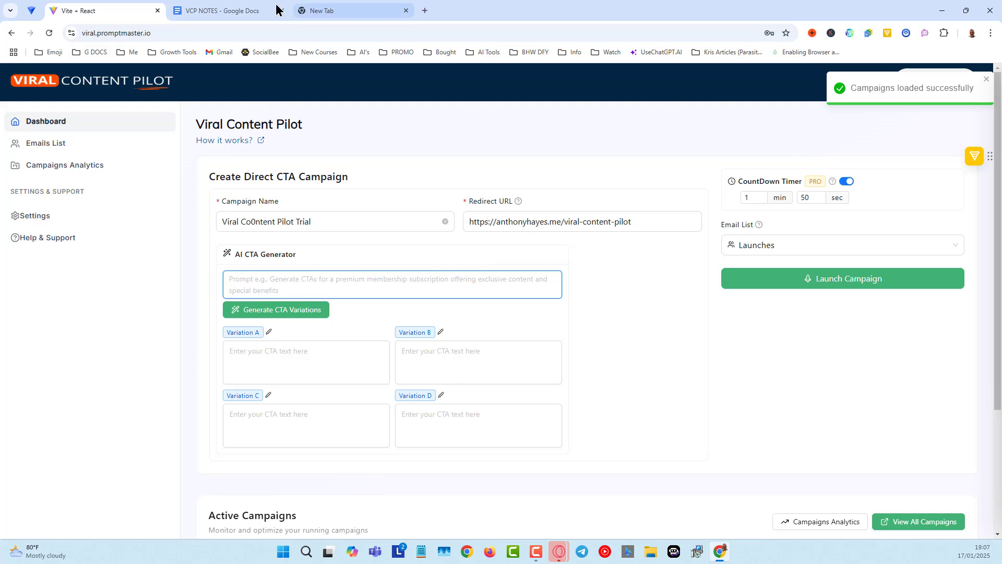
click(211, 12)
scroll(515, 378, down, 4)
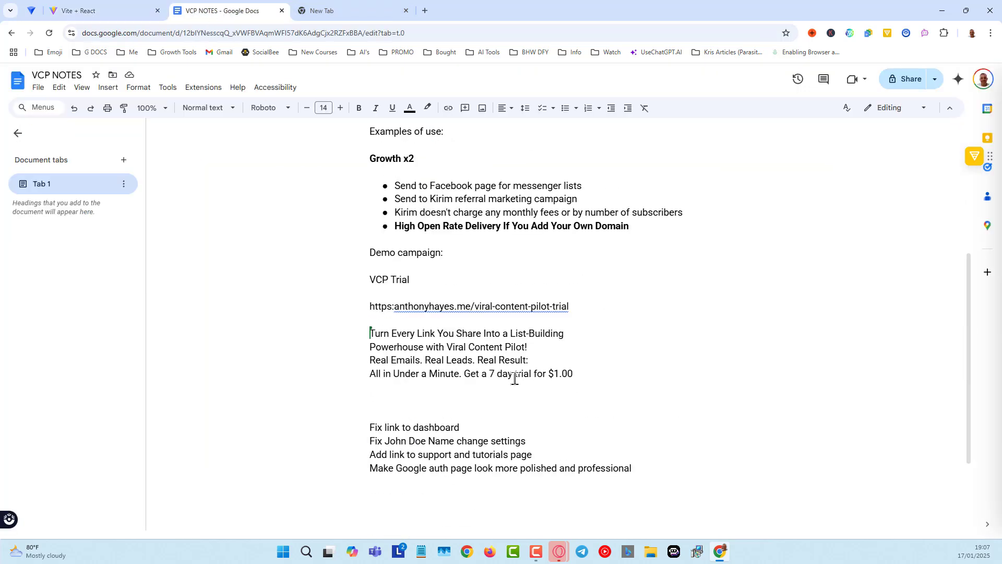
drag(590, 376, 336, 340)
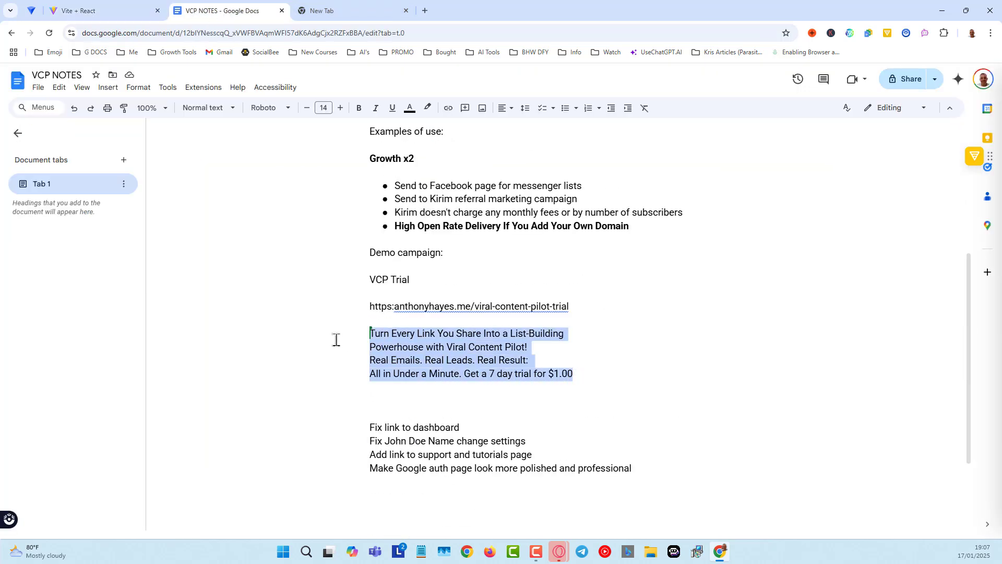
right_click(418, 344)
click(457, 270)
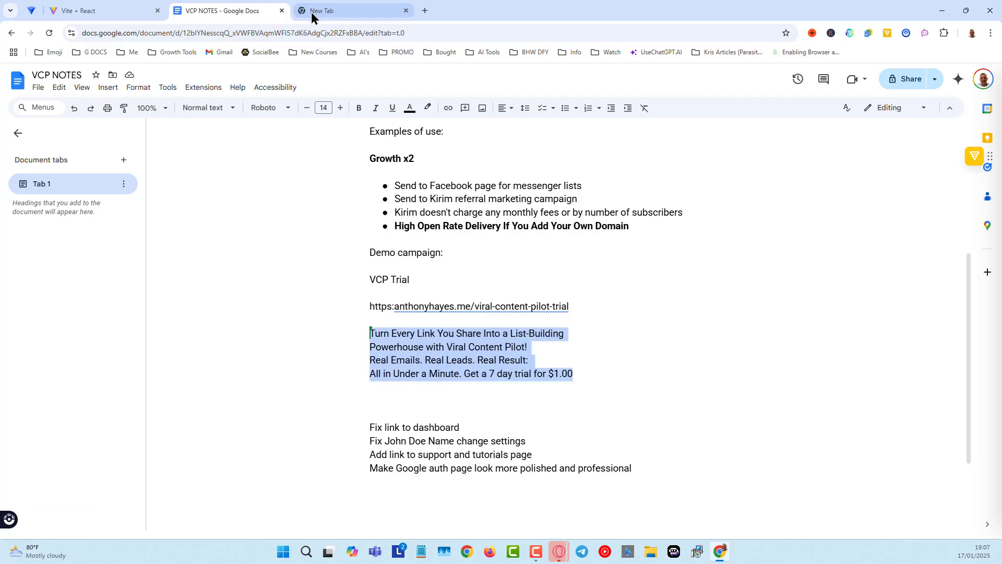
- Paste the copied CTA lines into the AI prompt and generate CTA Variations A–D
click(81, 11)
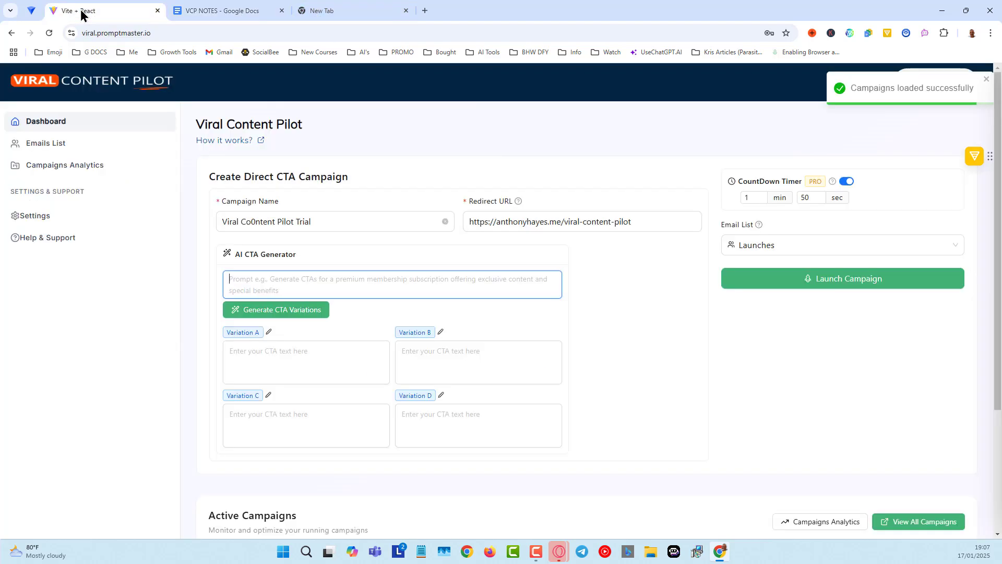
right_click(280, 281)
click(316, 382)
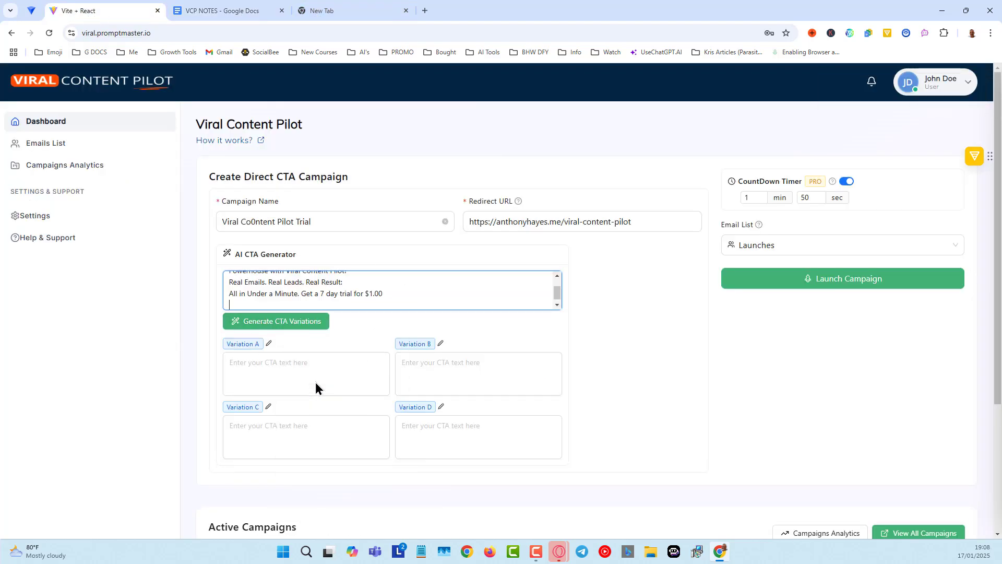
click(280, 322)
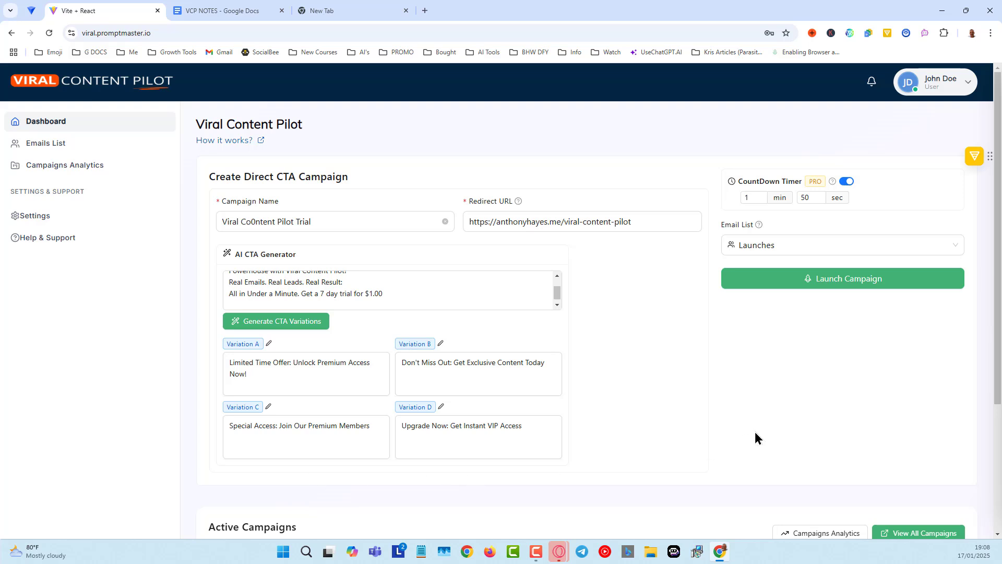
scroll(755, 434, down, 2)
scroll(755, 433, up, 2)
- Launch the Viral Co0ntent Pilot Trial campaign and preview its opt-in page
click(838, 281)
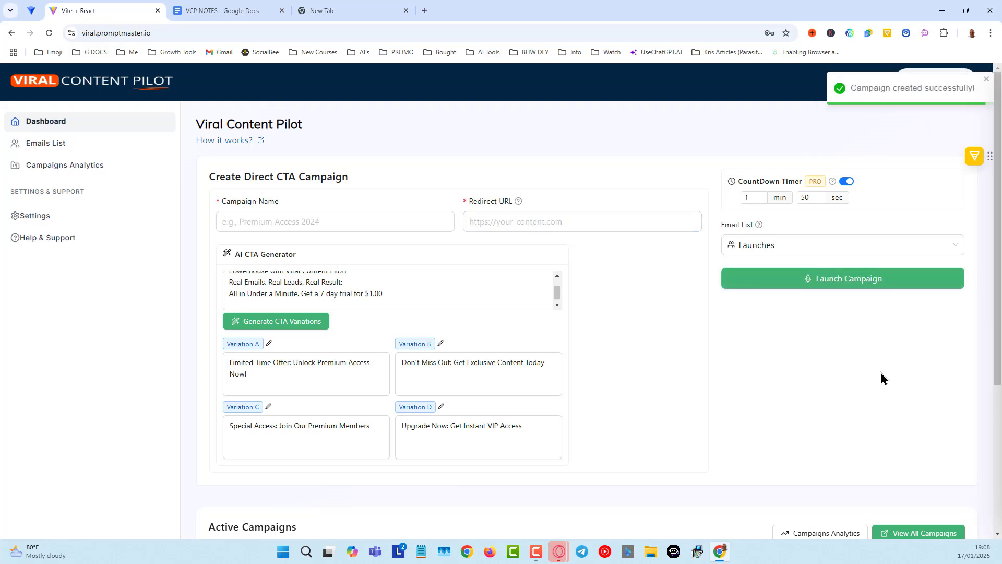
scroll(882, 374, down, 4)
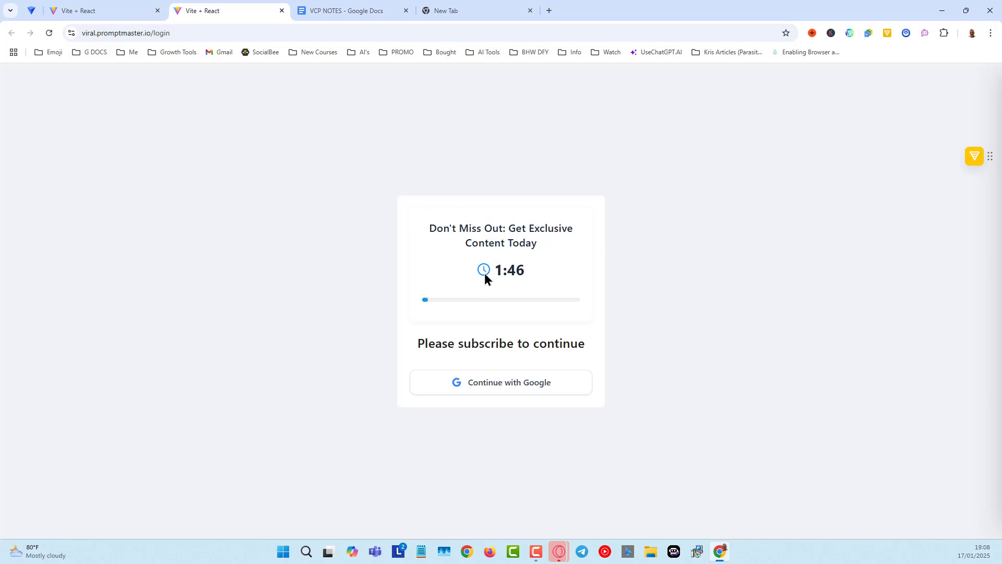
- Subscribe on the opt-in page using Continue with Google
click(497, 385)
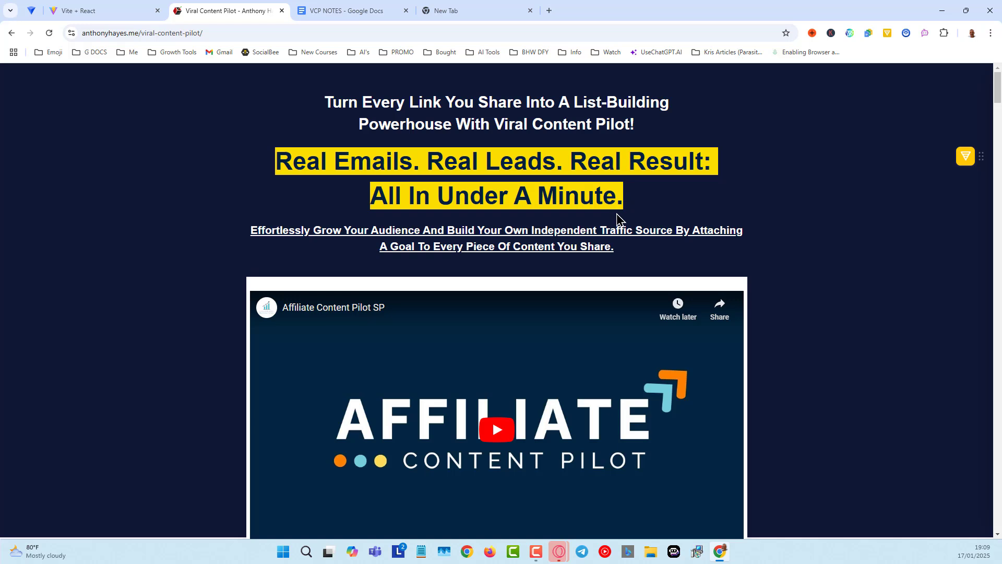
- Return to the Viral Content Pilot tab and view the Emails List subscribers
click(116, 17)
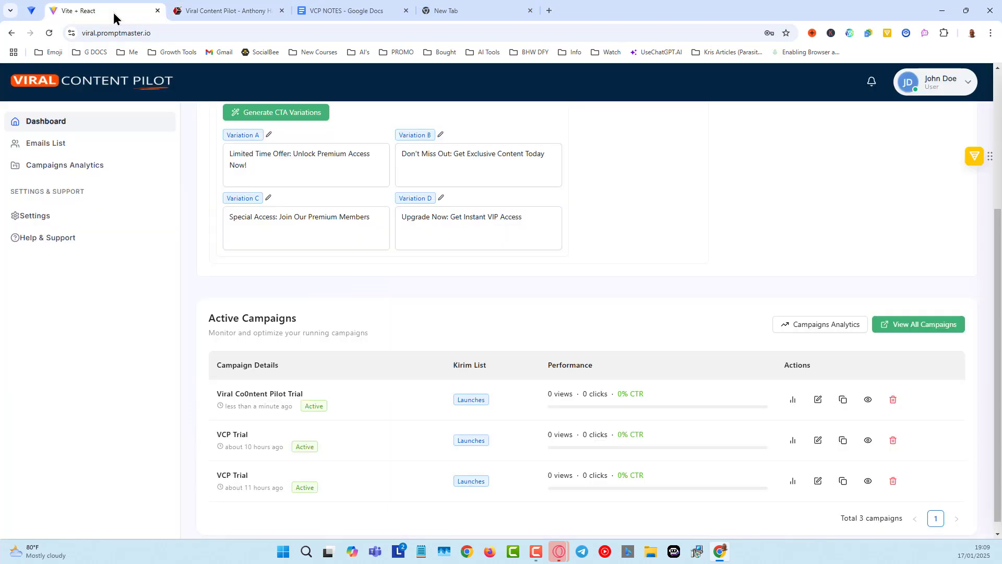
click(55, 148)
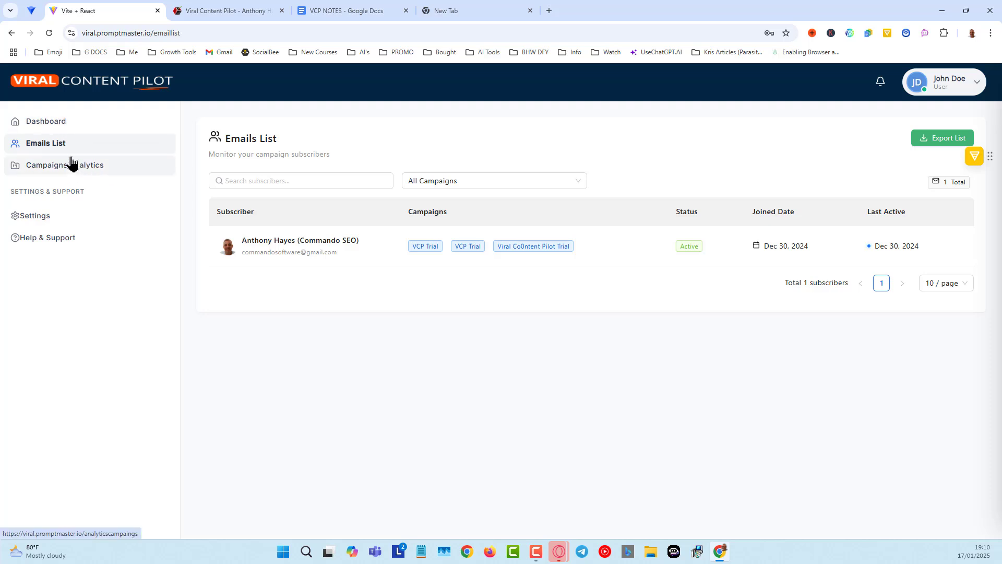
- Go back to the Dashboard and copy the Viral Co0ntent Pilot Trial campaign link
click(59, 128)
scroll(156, 352, down, 2)
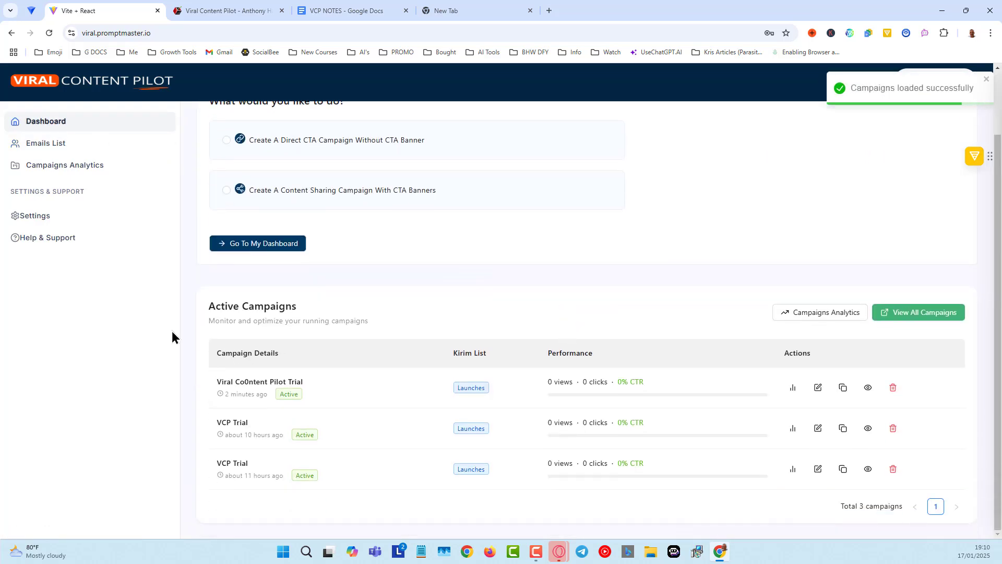
click(843, 389)
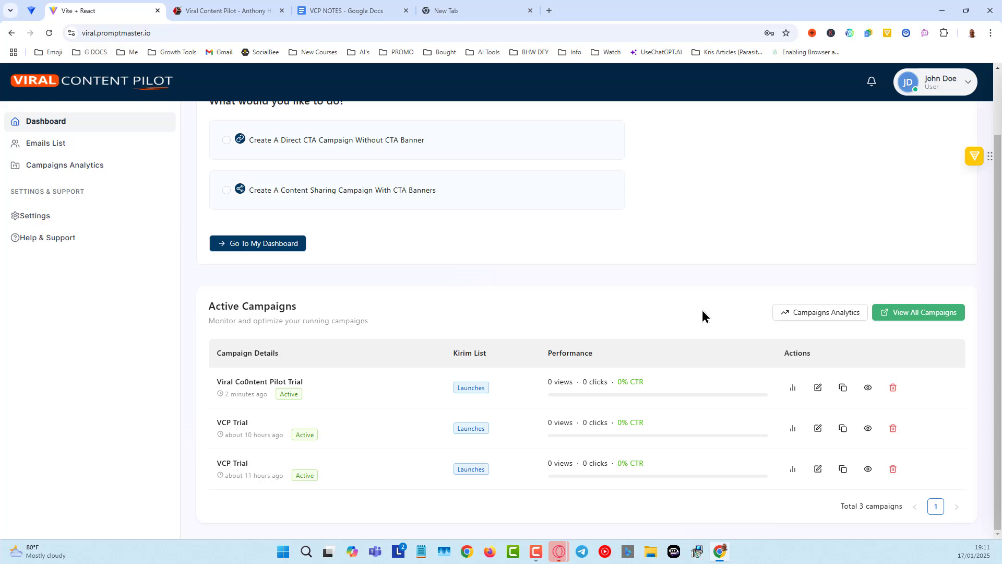
scroll(691, 309, up, 2)
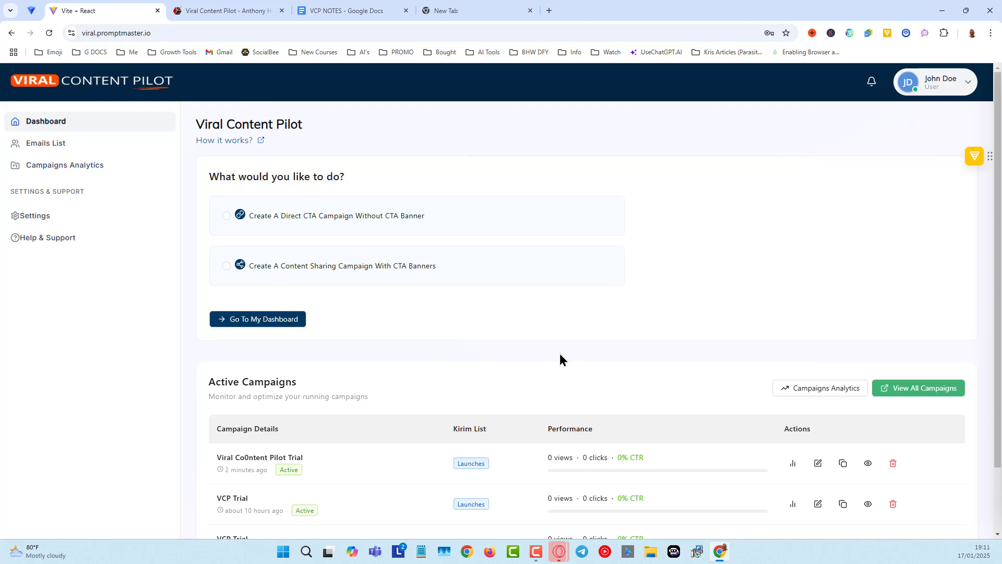
scroll(700, 368, down, 2)
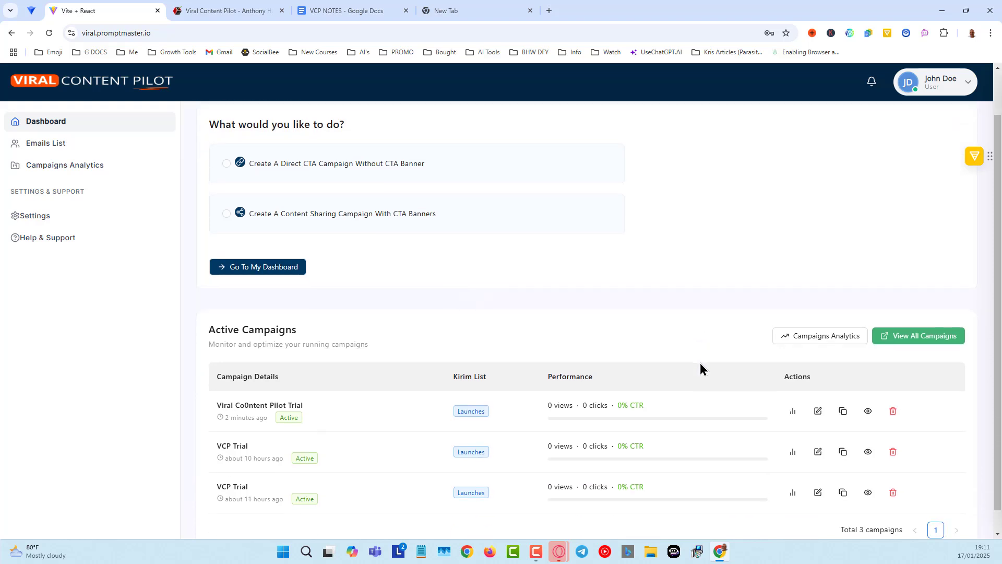
scroll(700, 368, up, 1)
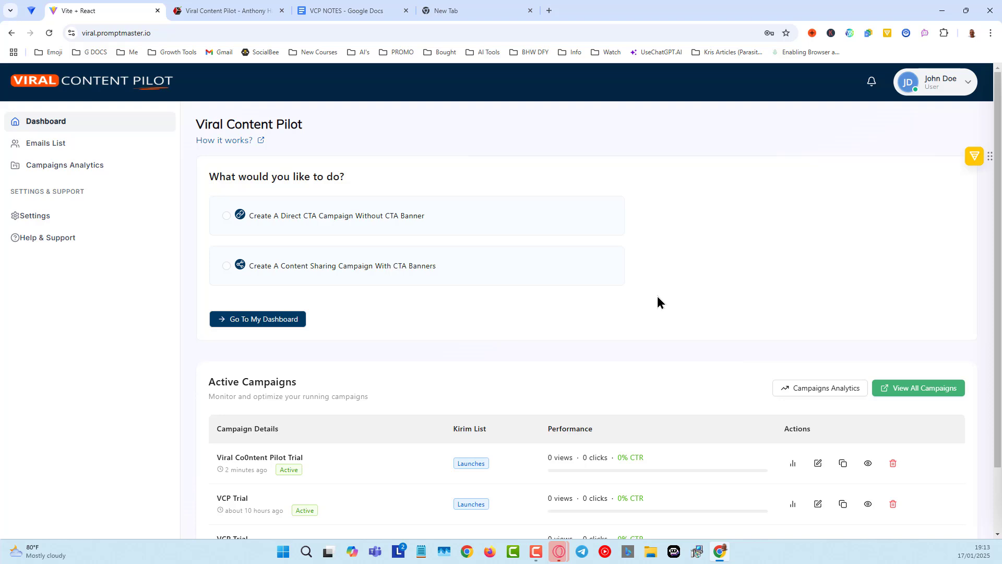
scroll(655, 296, down, 1)
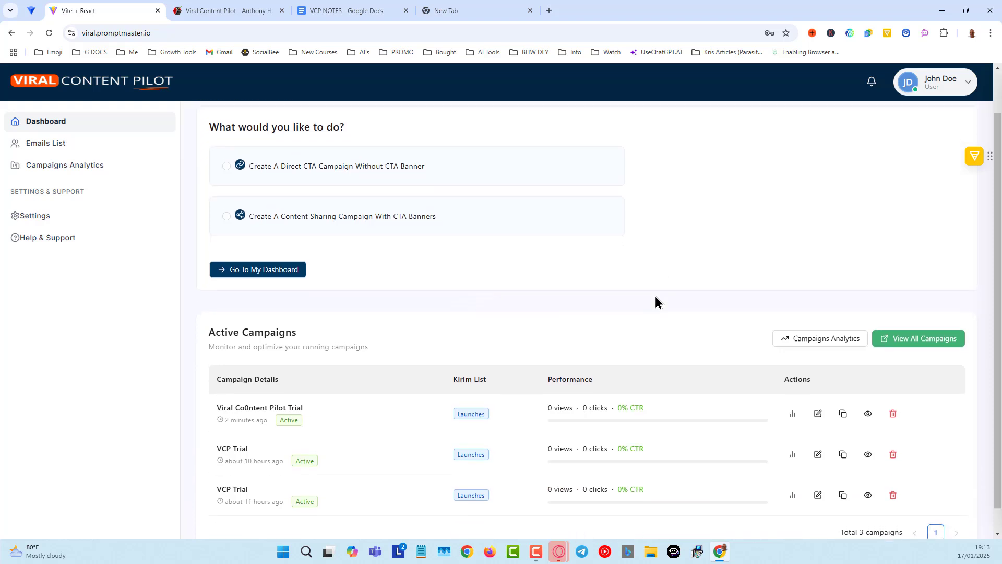
scroll(656, 296, up, 1)
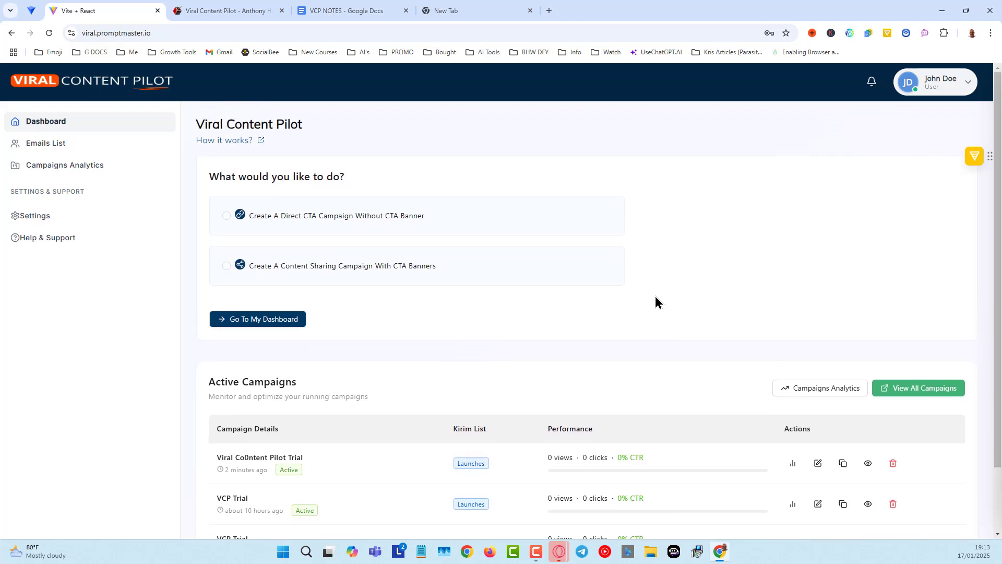